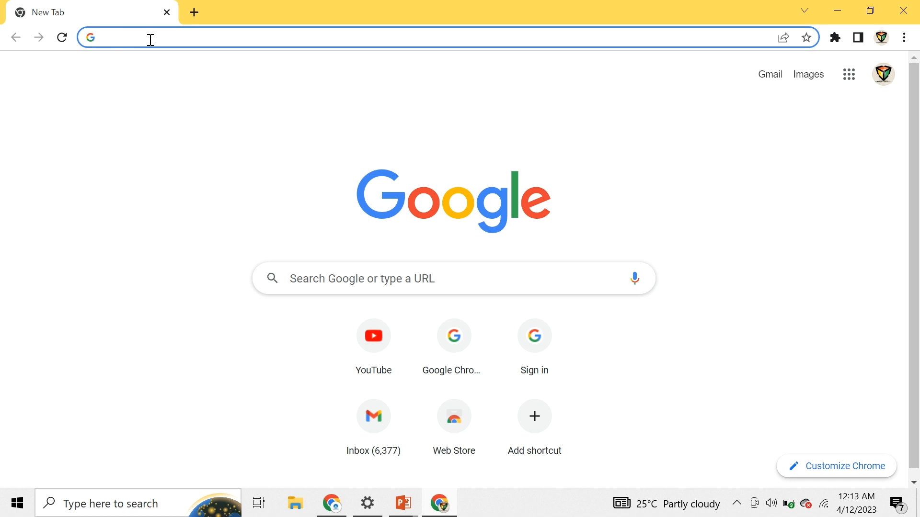
type("WWW")
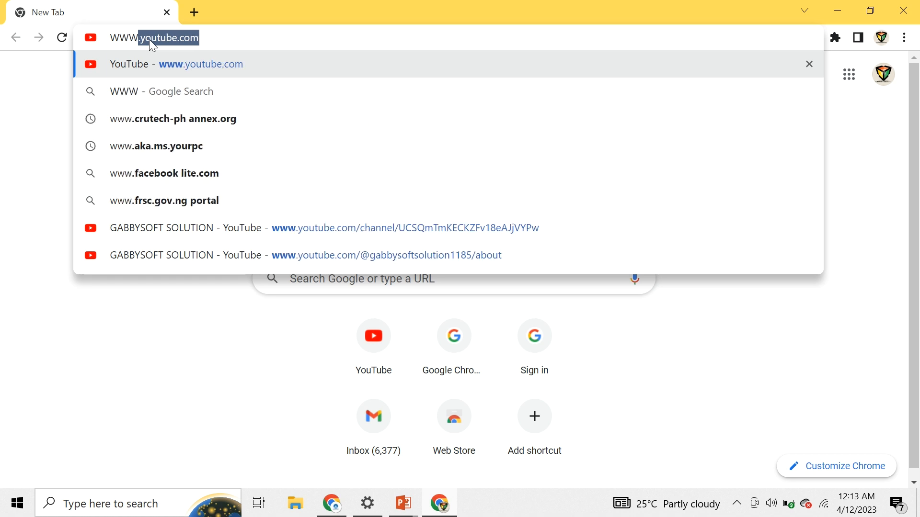
type(".OB")
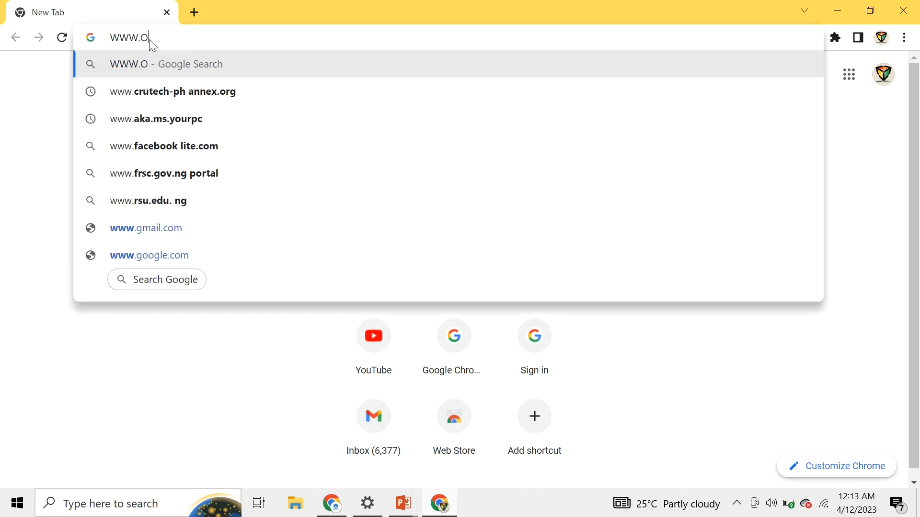
key("BackSpace")
key("BackSpace")
key("BackSpace")
key("BackSpace")
key("BackSpace")
key("BackSpace")
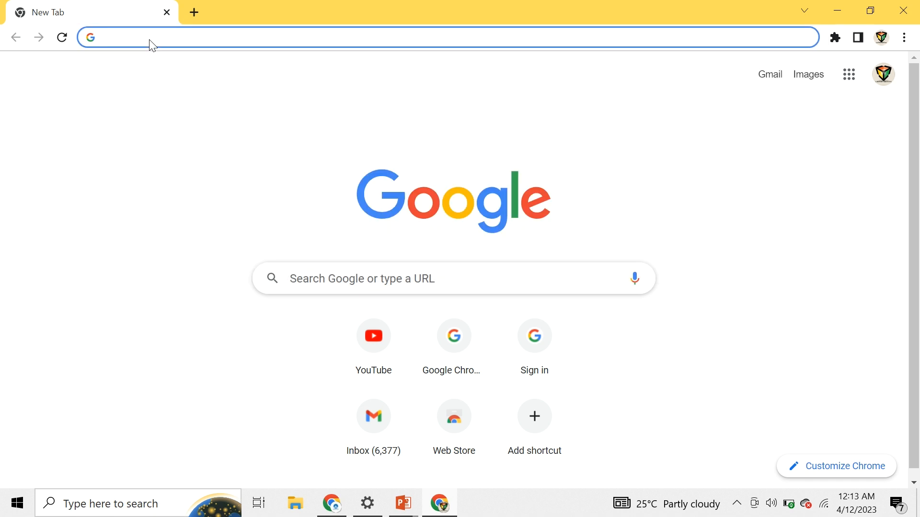
type("www.")
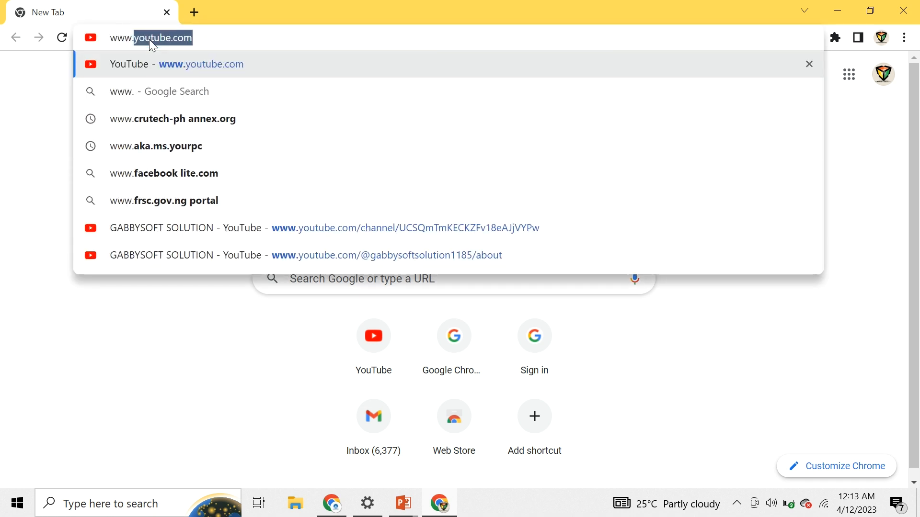
type("obsproject")
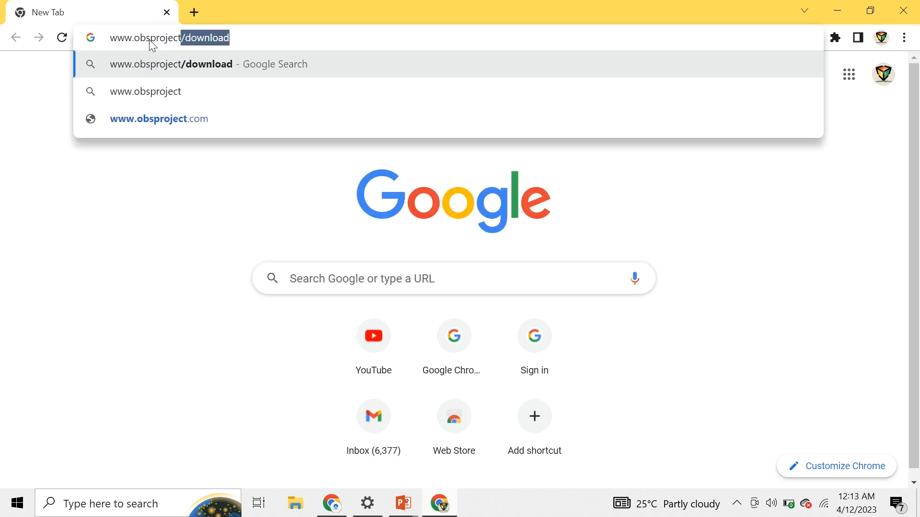
key("Right")
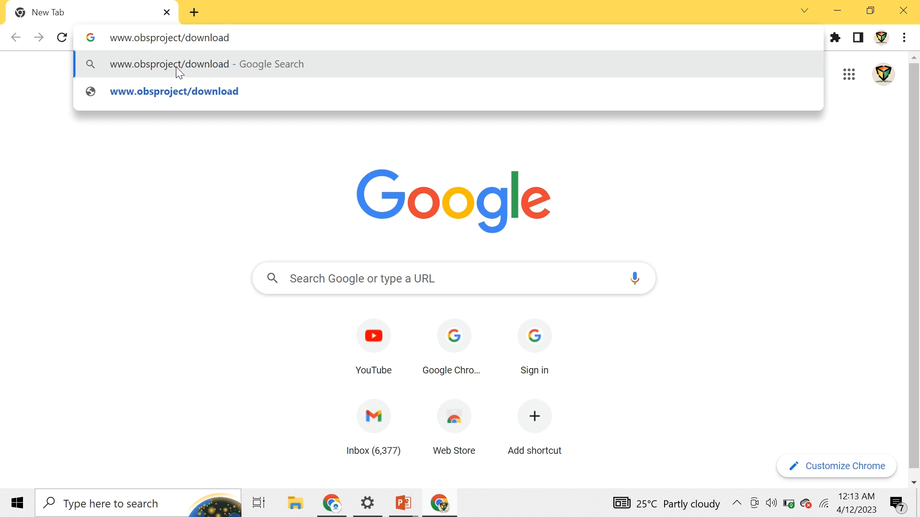
left_click(158, 89)
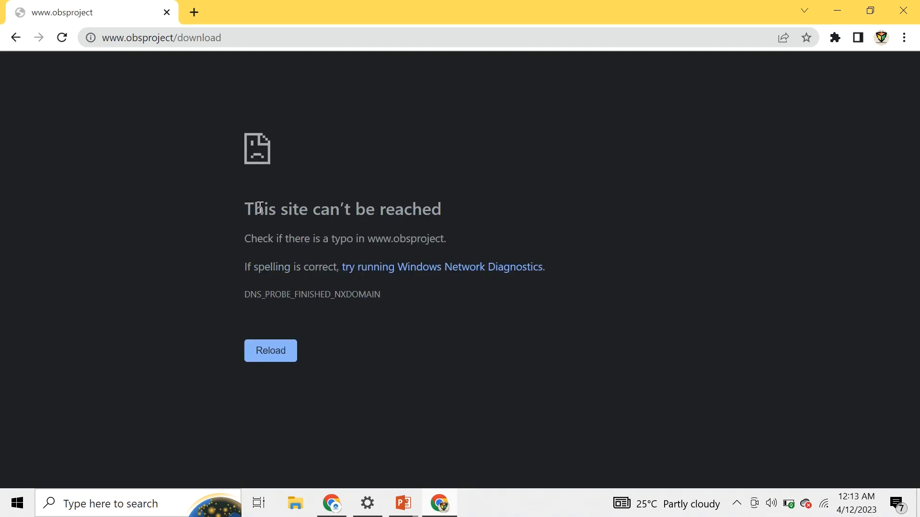
left_click(269, 355)
left_click(230, 34)
left_click(230, 34)
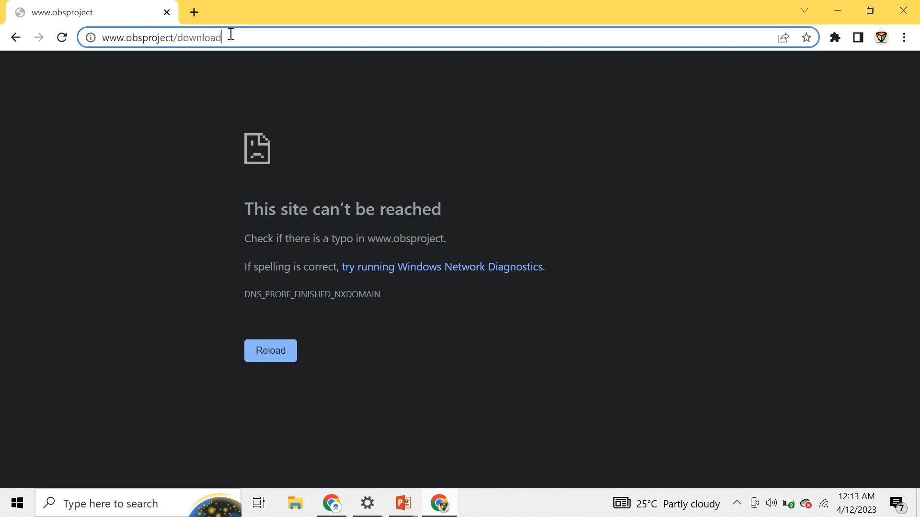
left_click(174, 39)
type(".com")
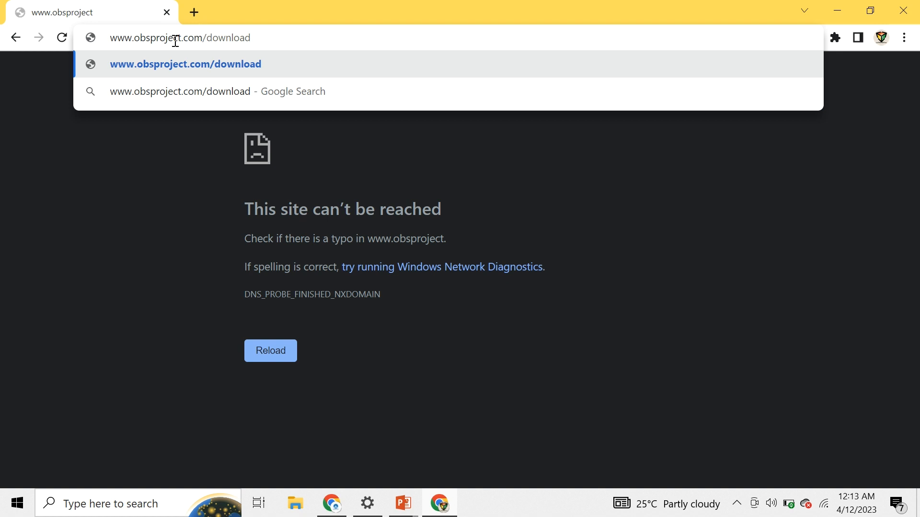
key("Return")
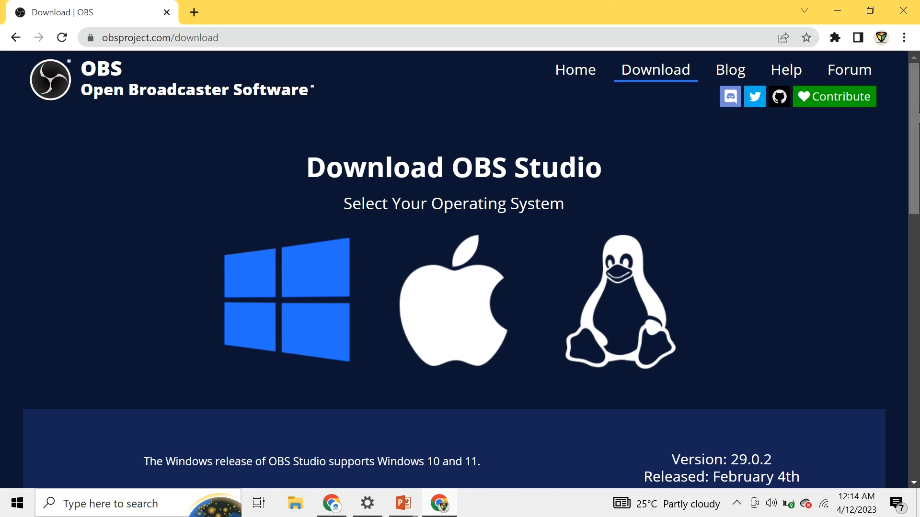
Step: Choose Windows as the operating system and download the OBS Studio 29.0.2 installer
left_click_drag(915, 119, 913, 165)
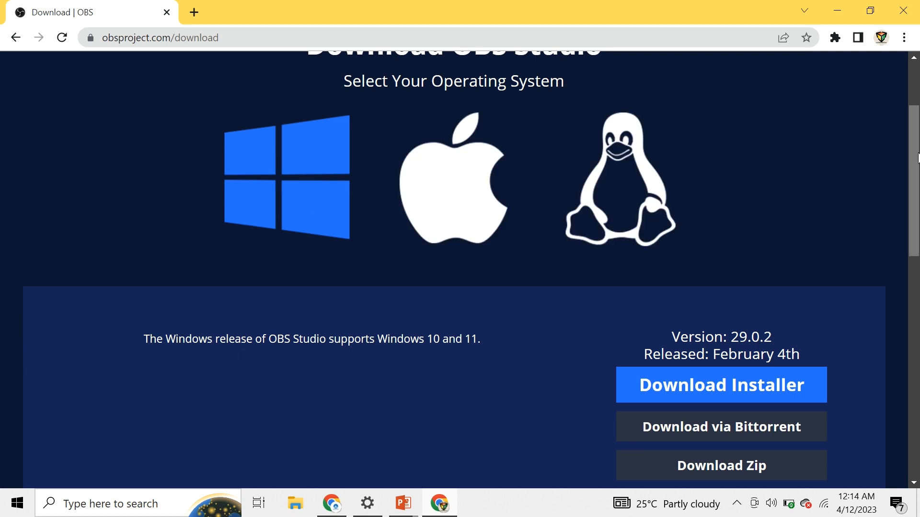
left_click(317, 193)
left_click_drag(917, 163, 886, 202)
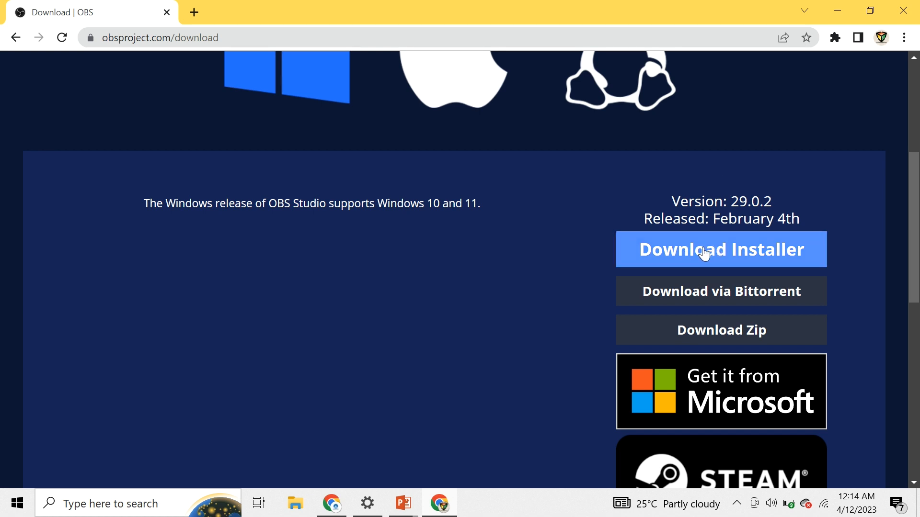
left_click(735, 266)
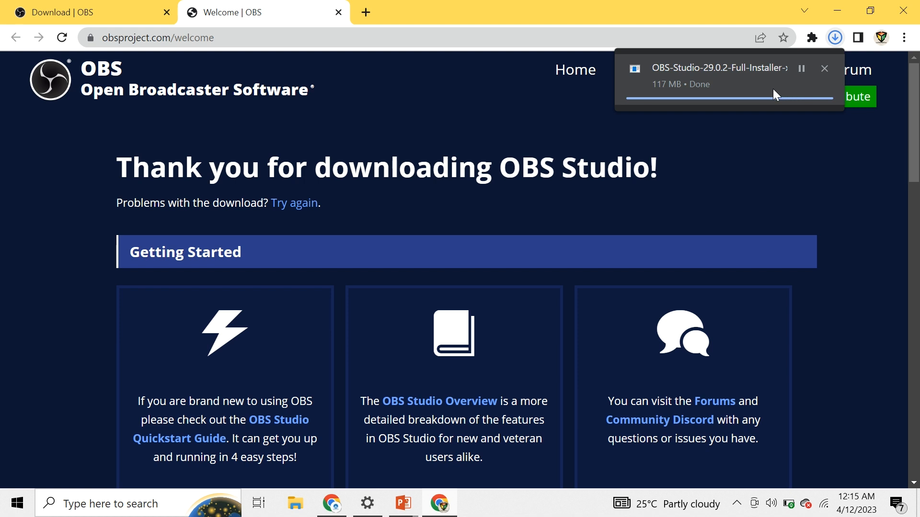
Step: Install OBS Studio 29.0.2 into C:\Program Files\obs-studio with the downloaded installer and launch it on finishing
left_click(715, 72)
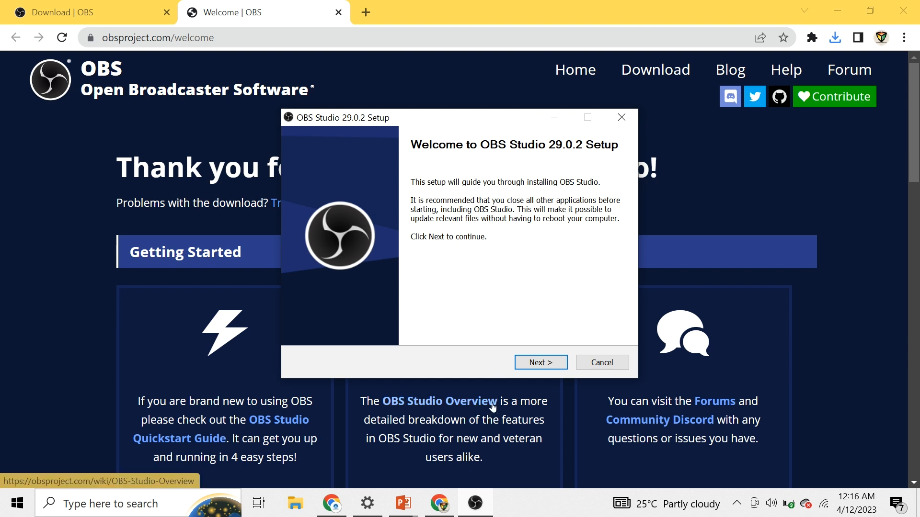
left_click(532, 363)
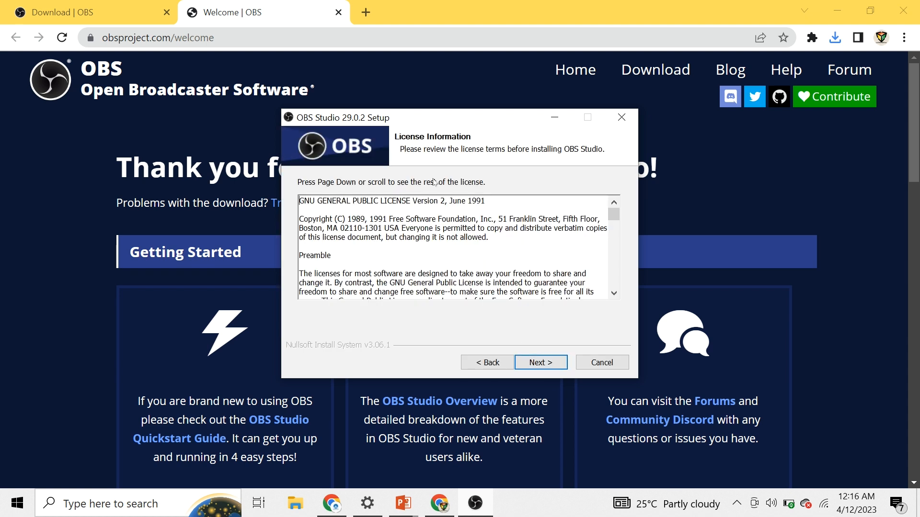
left_click(531, 362)
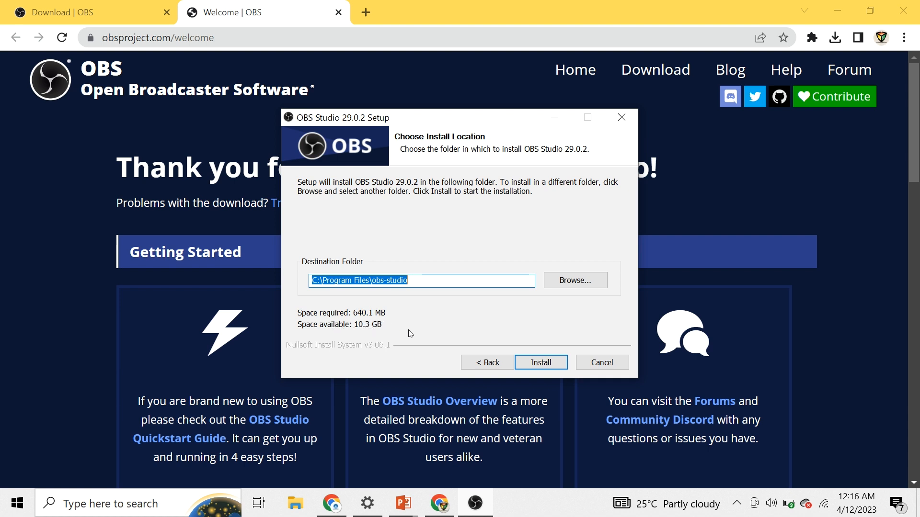
left_click(546, 364)
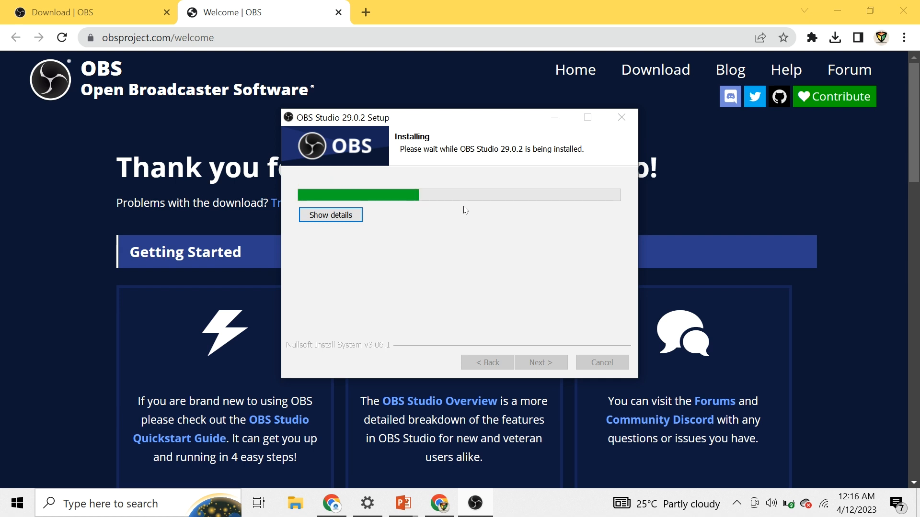
left_click(338, 217)
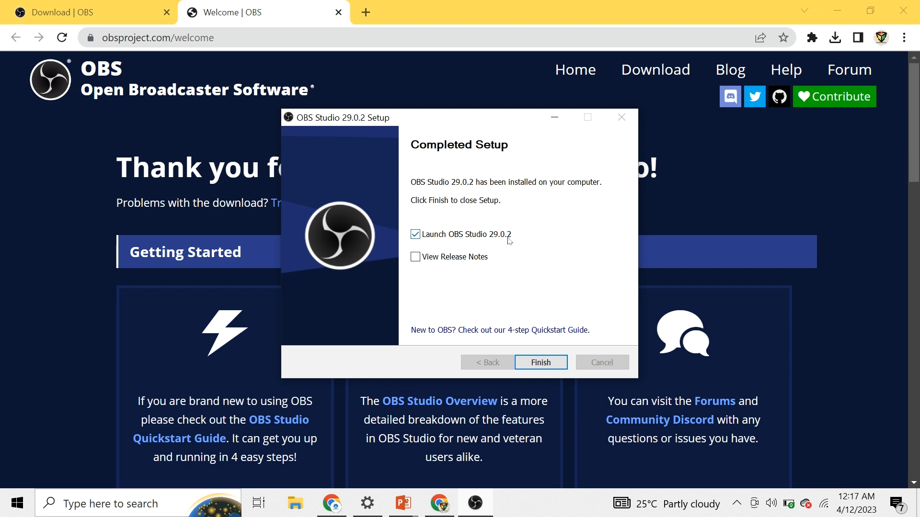
left_click(540, 363)
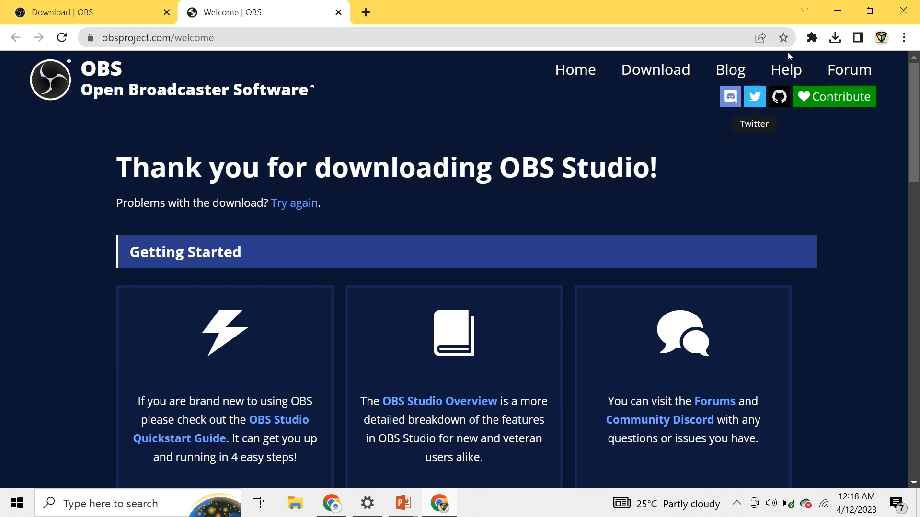
left_click(839, 18)
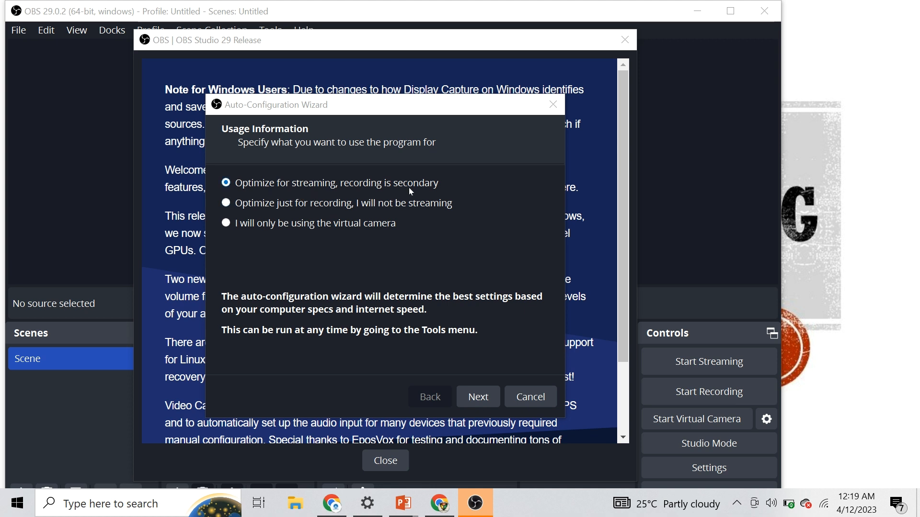
left_click(478, 401)
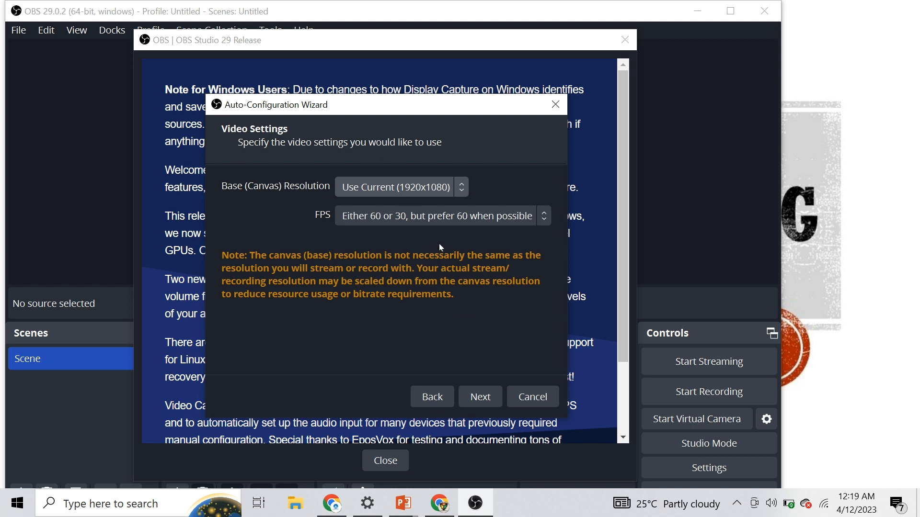
left_click(475, 402)
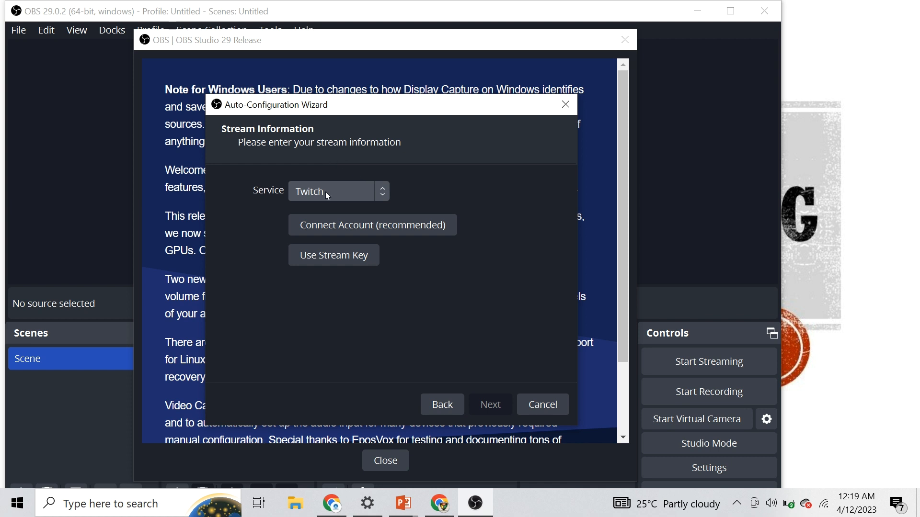
left_click(336, 187)
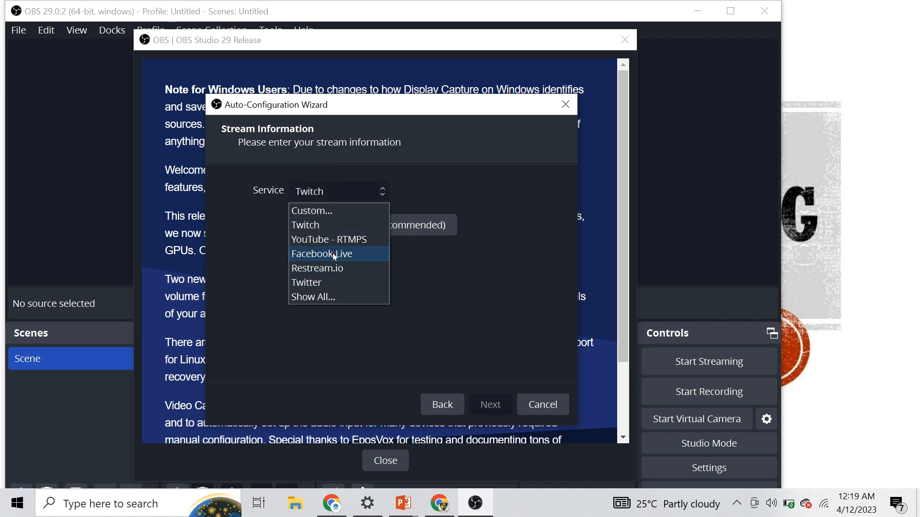
left_click(333, 254)
left_click(348, 191)
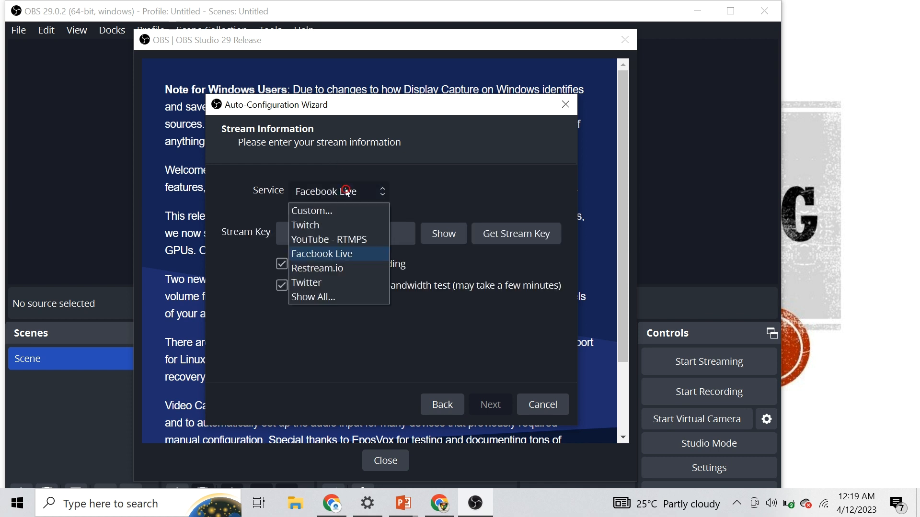
left_click(337, 229)
left_click(340, 183)
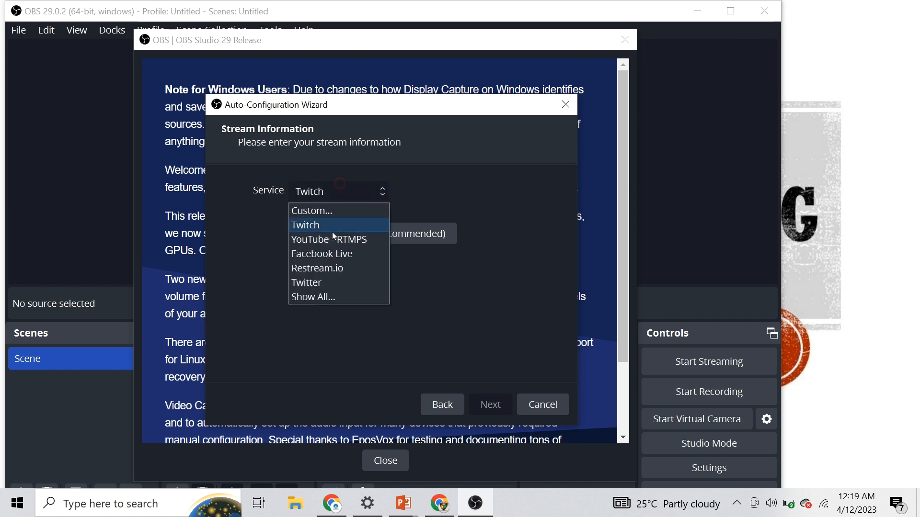
left_click(339, 254)
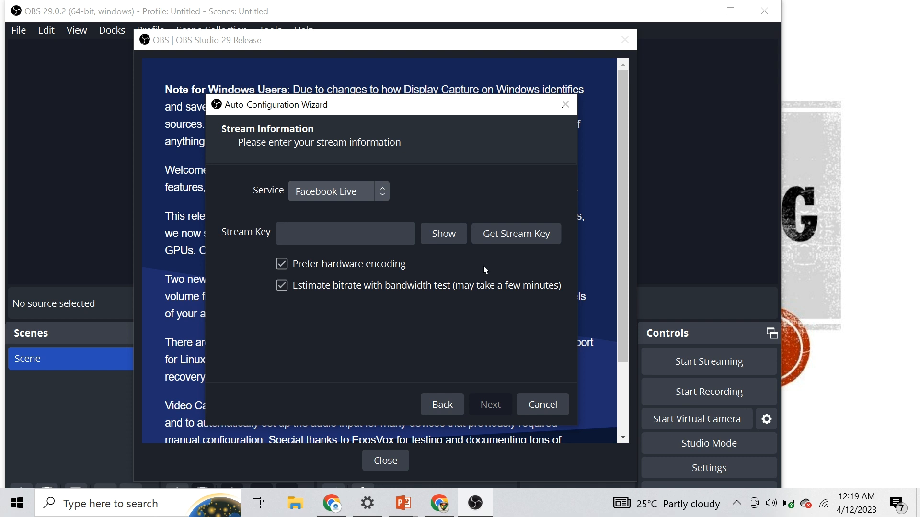
Step: Dismiss the auto-configuration wizard and the release notes, and maximize the OBS Studio window
left_click(538, 404)
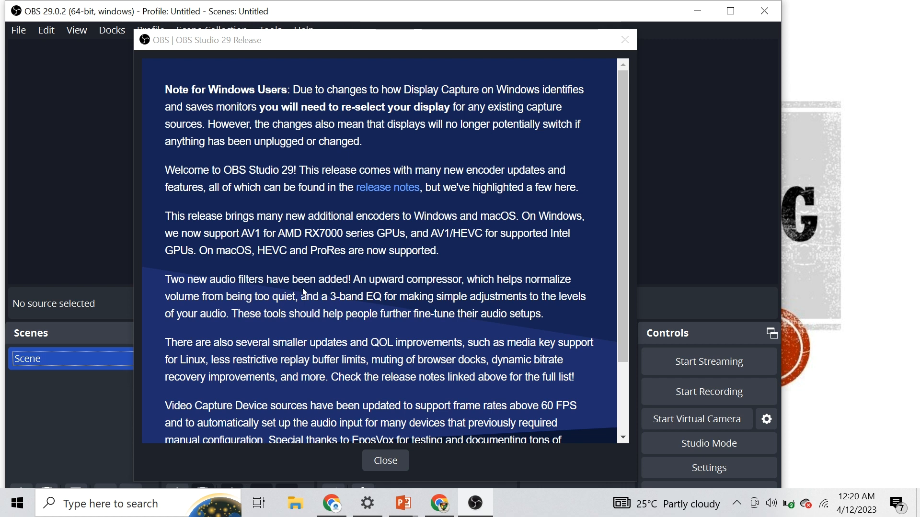
left_click(381, 467)
left_click(730, 11)
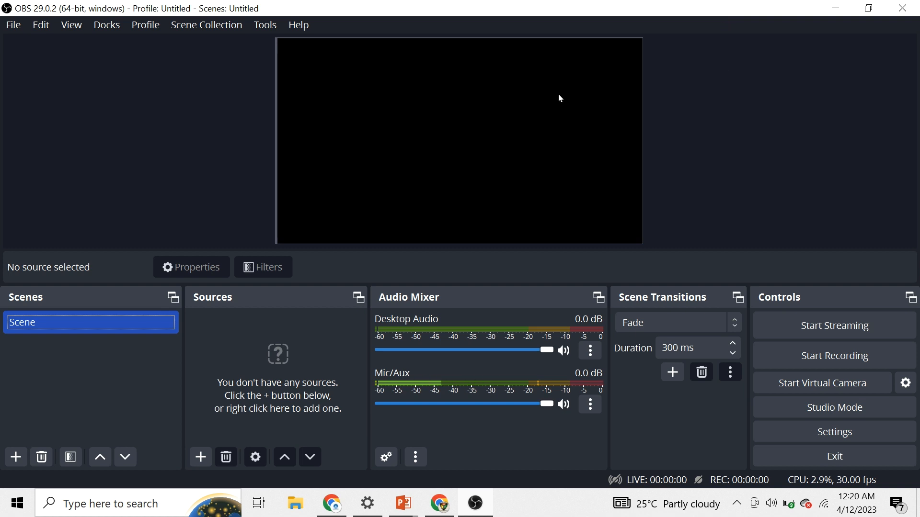
Step: Turn on Studio Mode and open the file commands
left_click(834, 413)
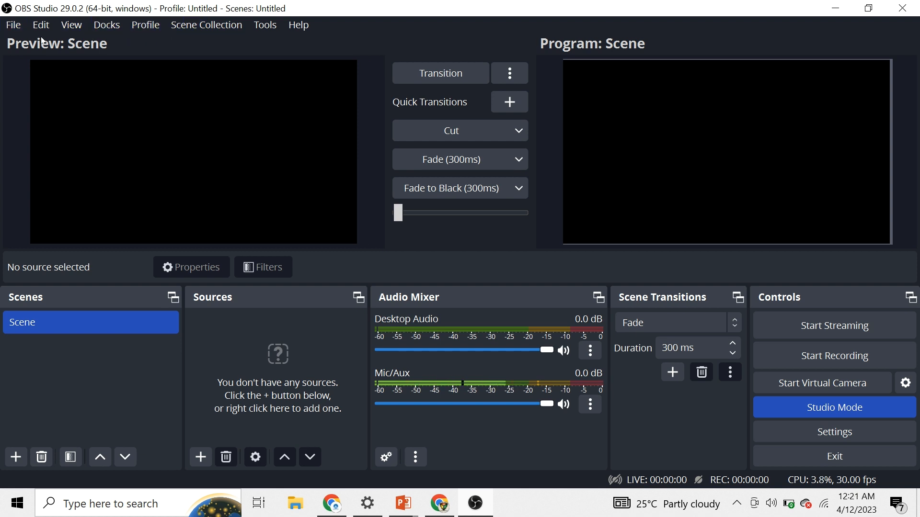
left_click(13, 26)
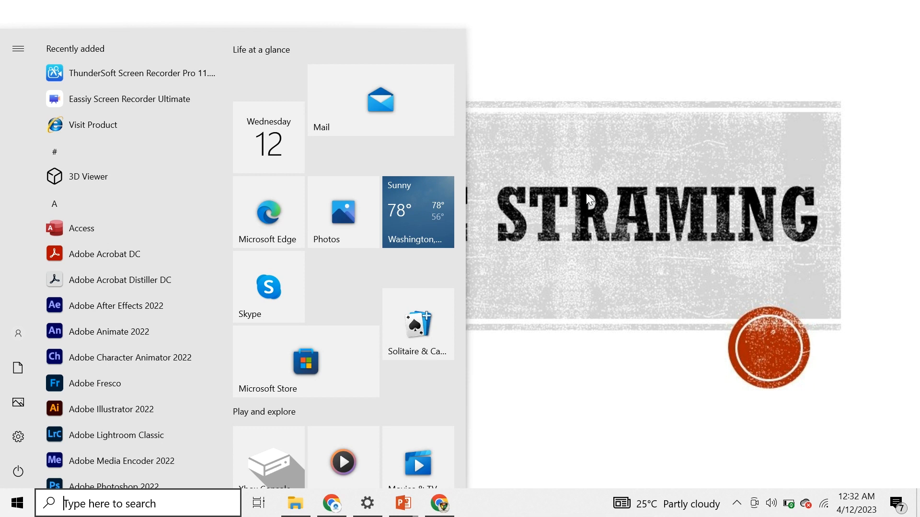
Step: Search Windows for "obs" and open the OBS Studio (64bit) app
type("obs")
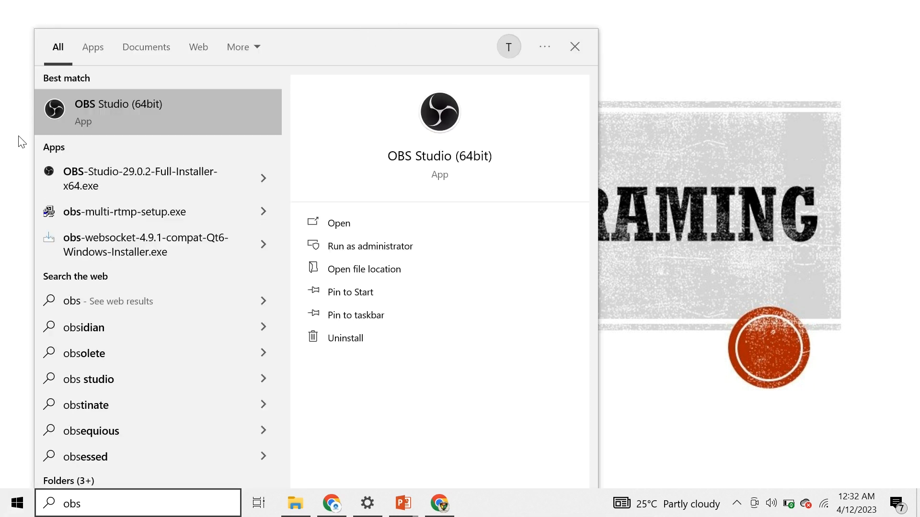
left_click(87, 108)
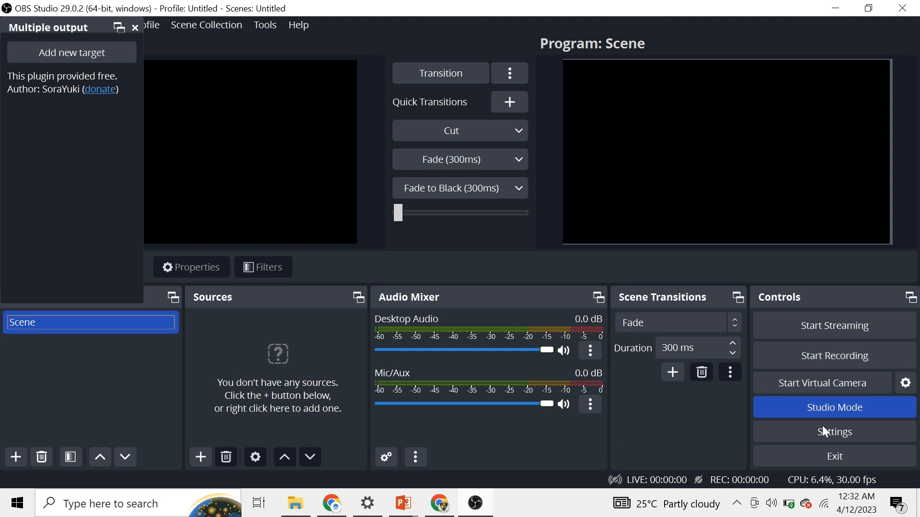
Step: Turn off Studio Mode and close the Multiple output dock
left_click(829, 407)
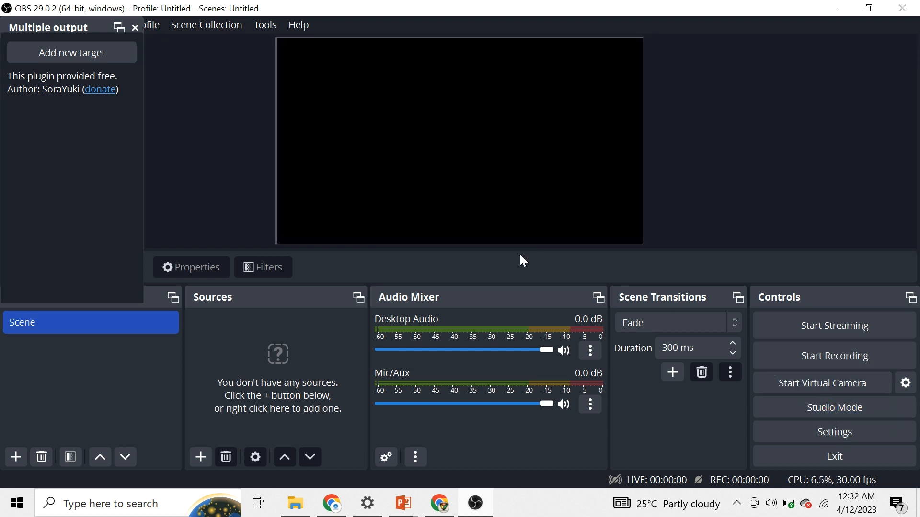
left_click(136, 29)
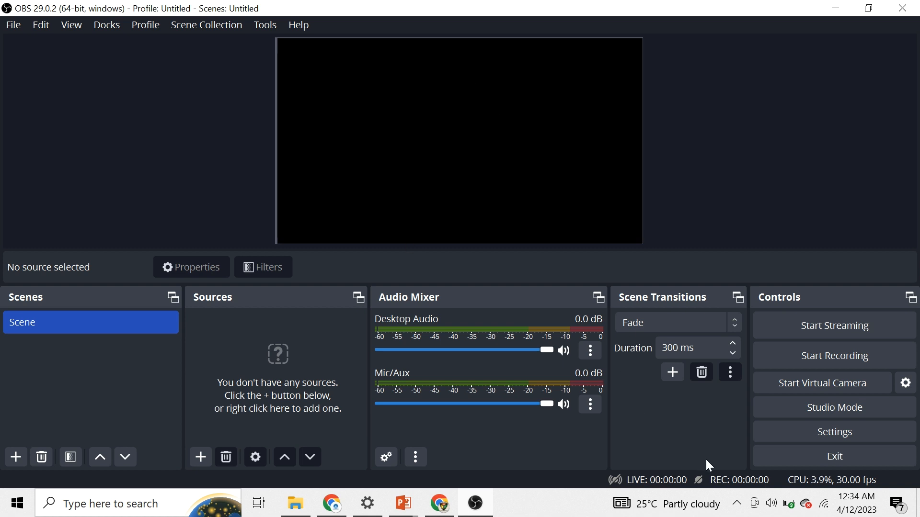
Step: Show the hidden system tray icons in Windows
left_click(736, 502)
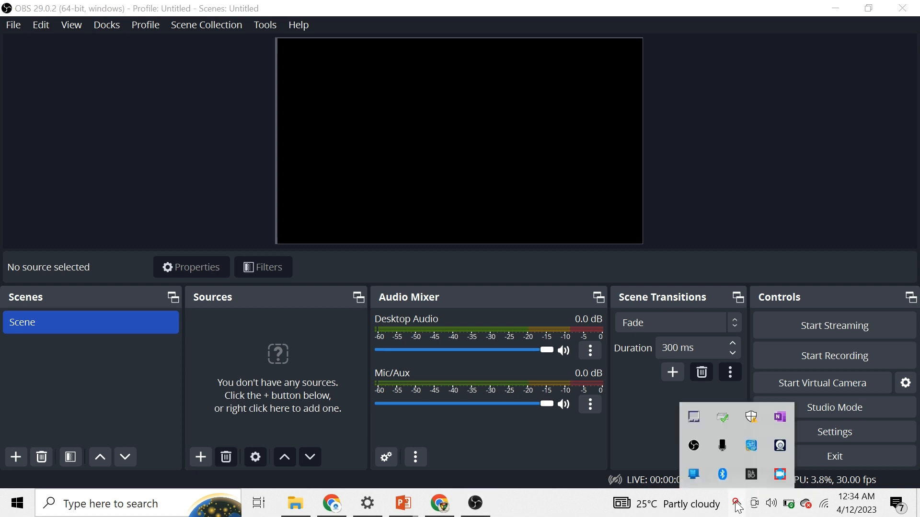